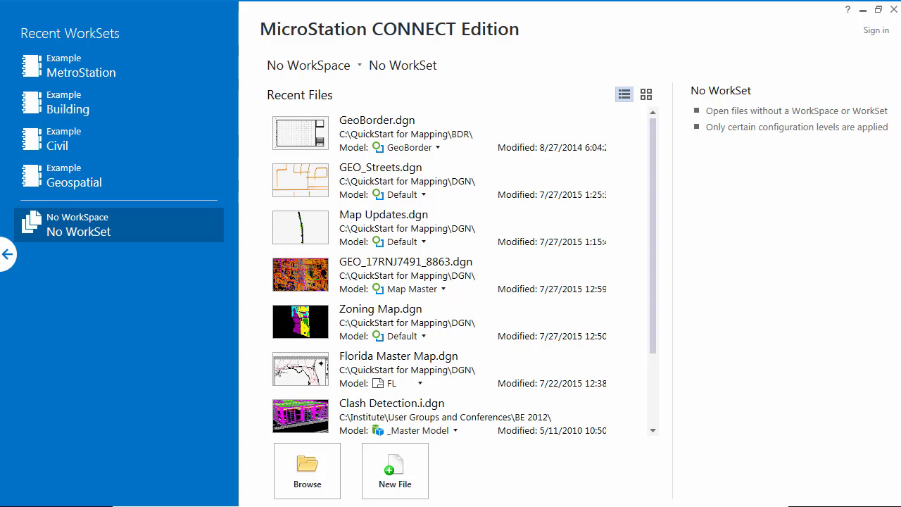
Step: Open GeoBorder.dgn from the BDR folder of QuickStart for Mapping
left_click(305, 473)
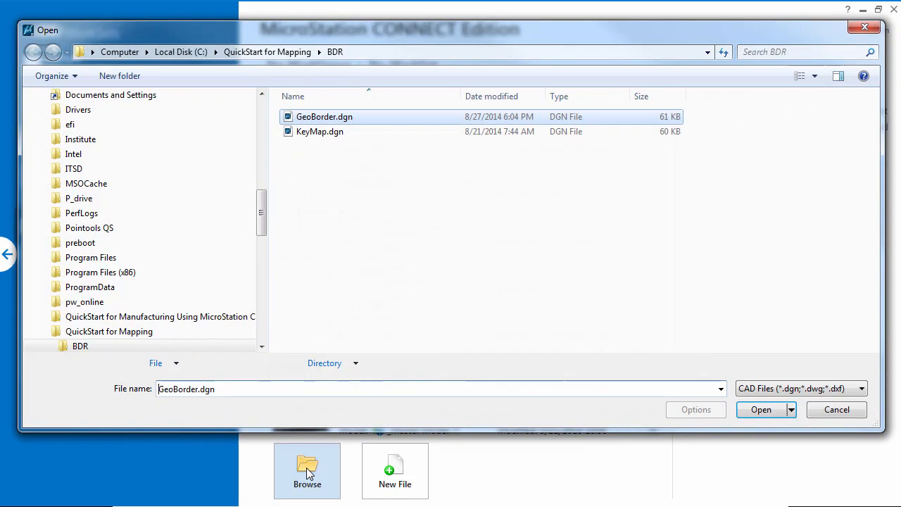
left_click(82, 346)
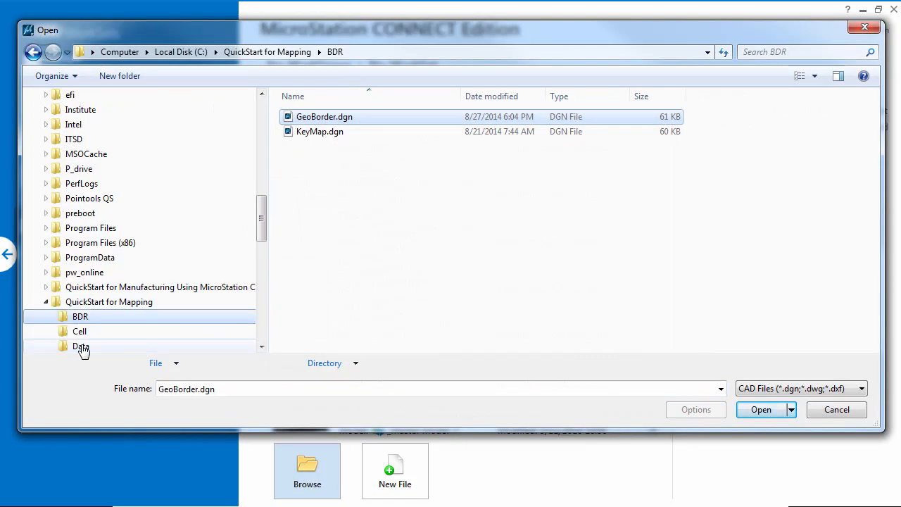
left_click(342, 125)
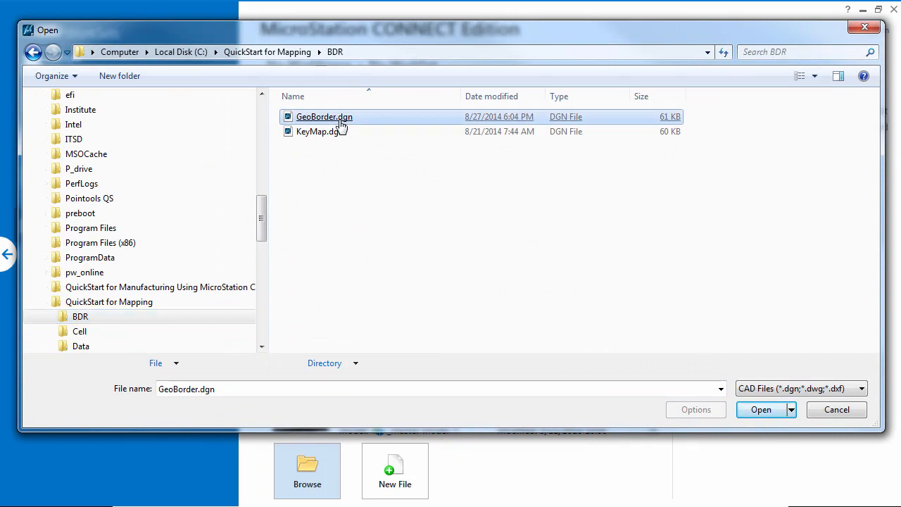
double_click(341, 124)
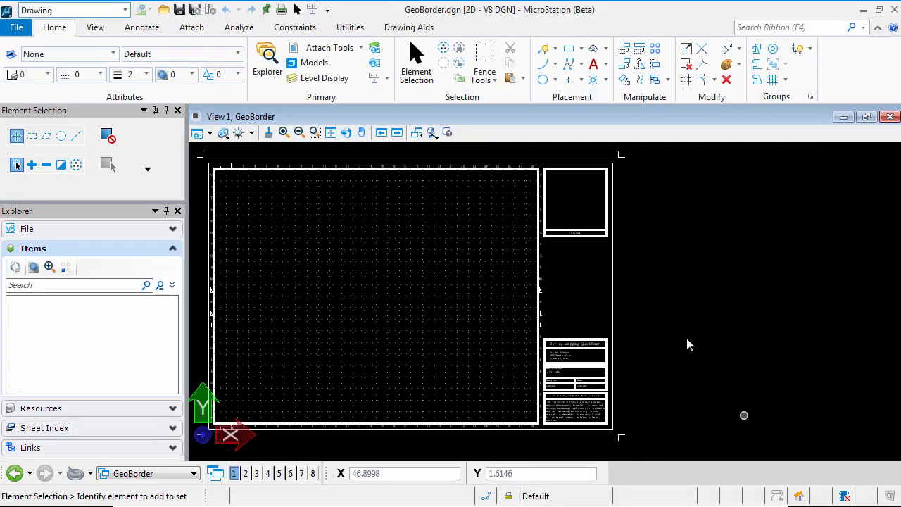
Step: Start the Place Active Cell tool and open the Cell Library dialog to browse for cells
left_click(330, 133)
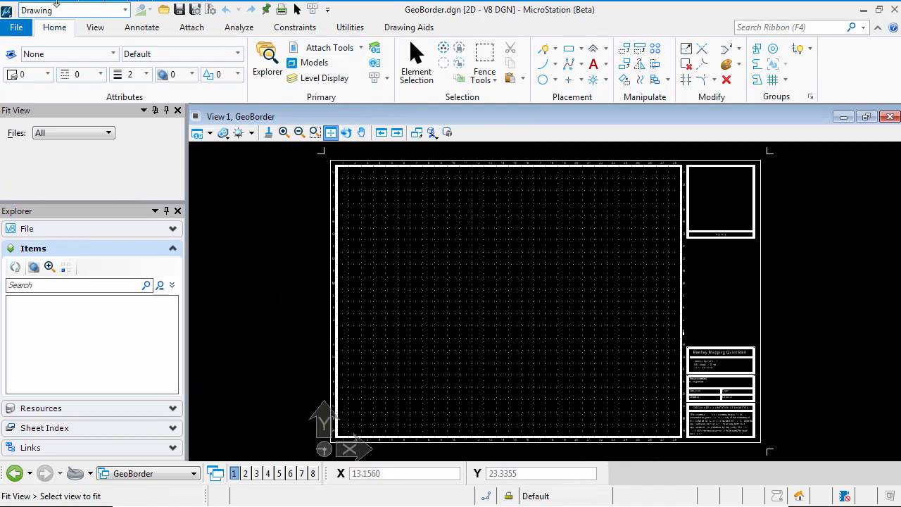
left_click(593, 80)
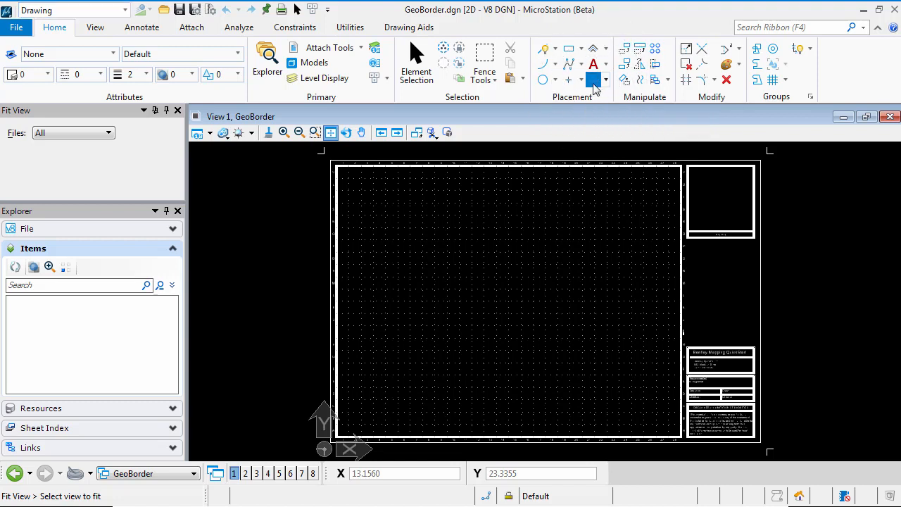
mouse_move(186, 202)
left_mouse_down()
mouse_move(212, 201)
mouse_move(177, 199)
left_mouse_up()
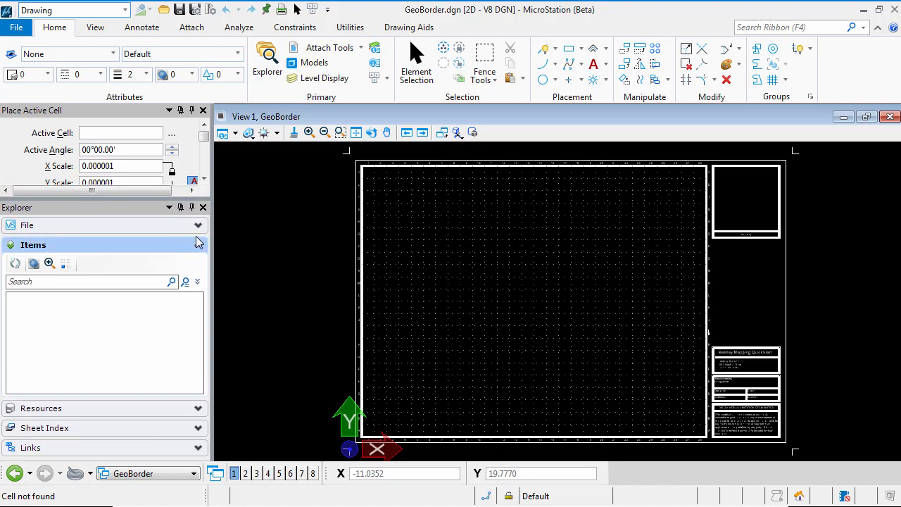
left_click(90, 138)
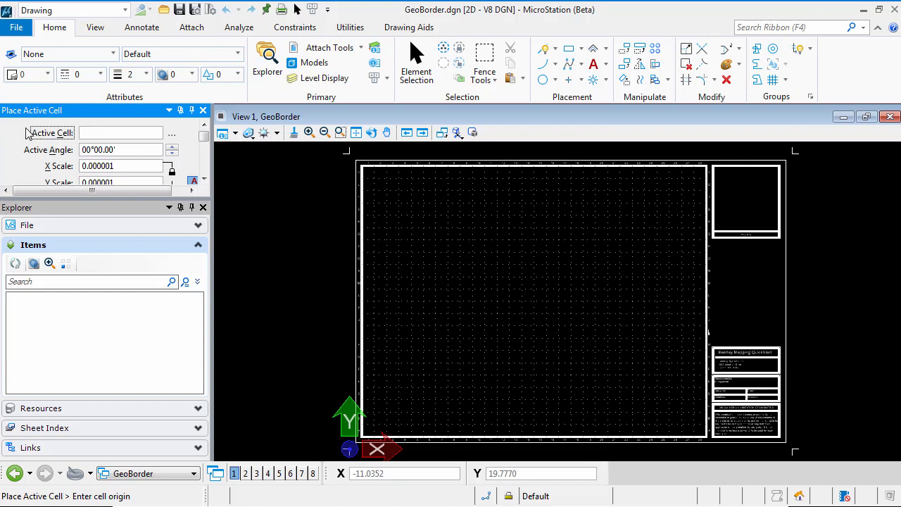
left_click(173, 136)
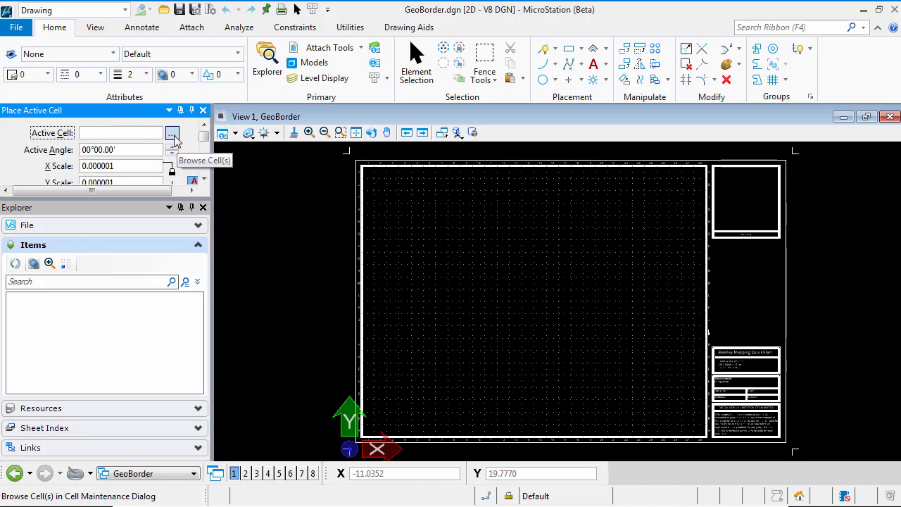
left_click(173, 137)
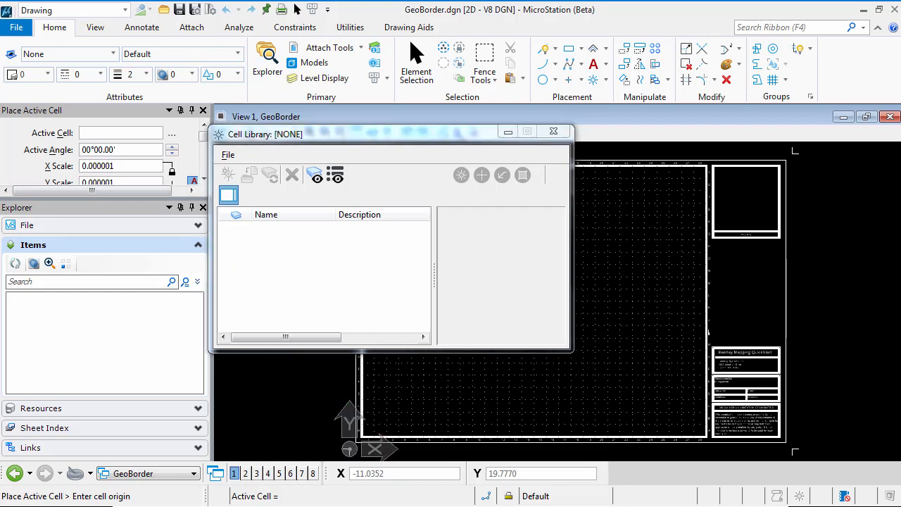
Step: Attach the cell library file Geospatial.CEL from the Cell folder of QuickStart for Mapping
left_click_drag(292, 141, 319, 163)
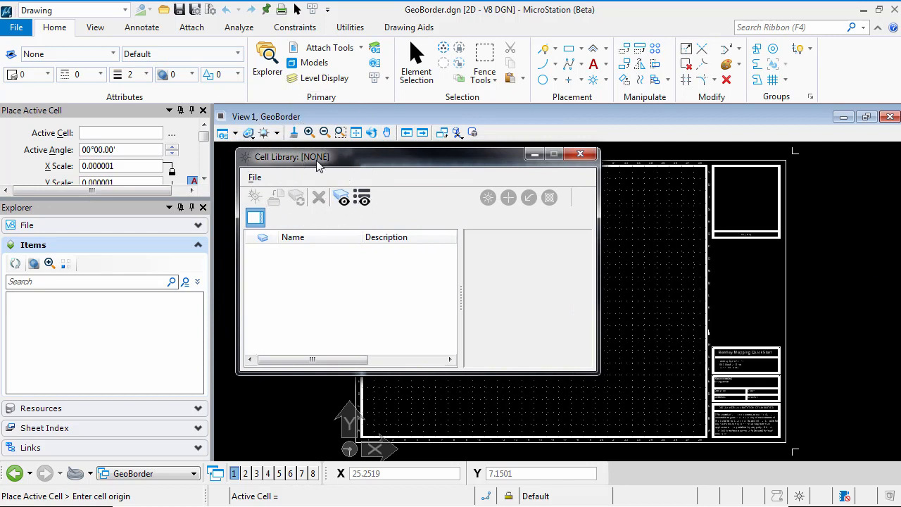
left_click(254, 180)
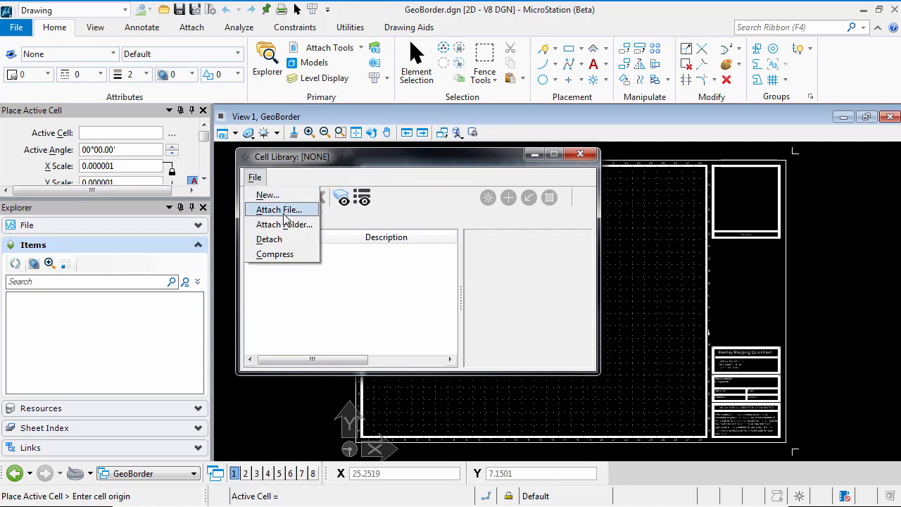
left_click(283, 214)
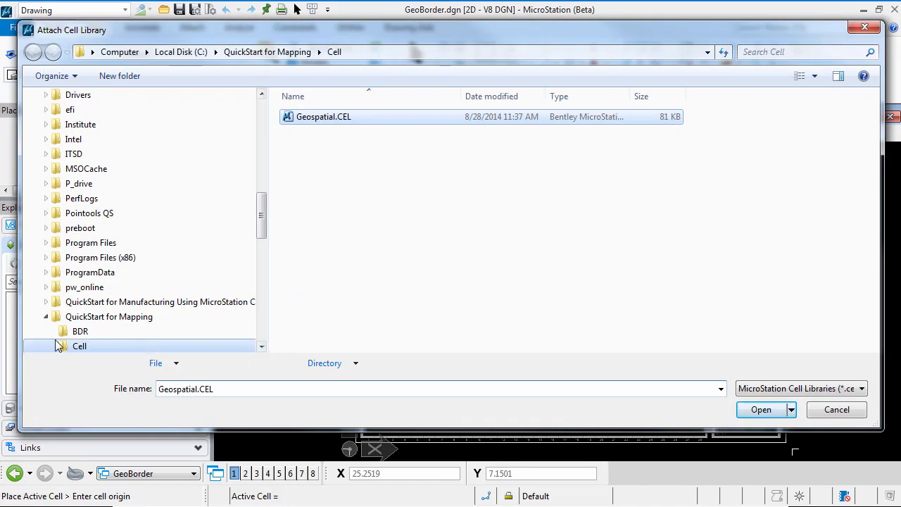
left_click(79, 345)
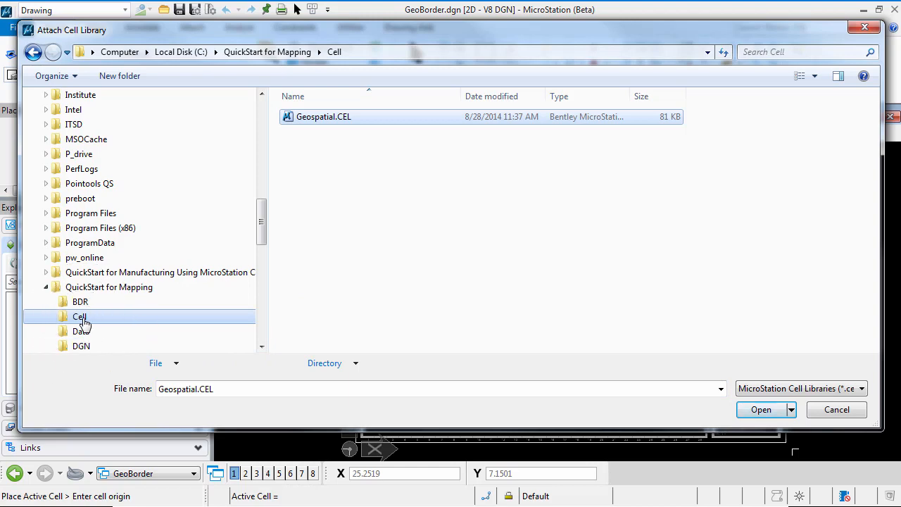
left_click(395, 116)
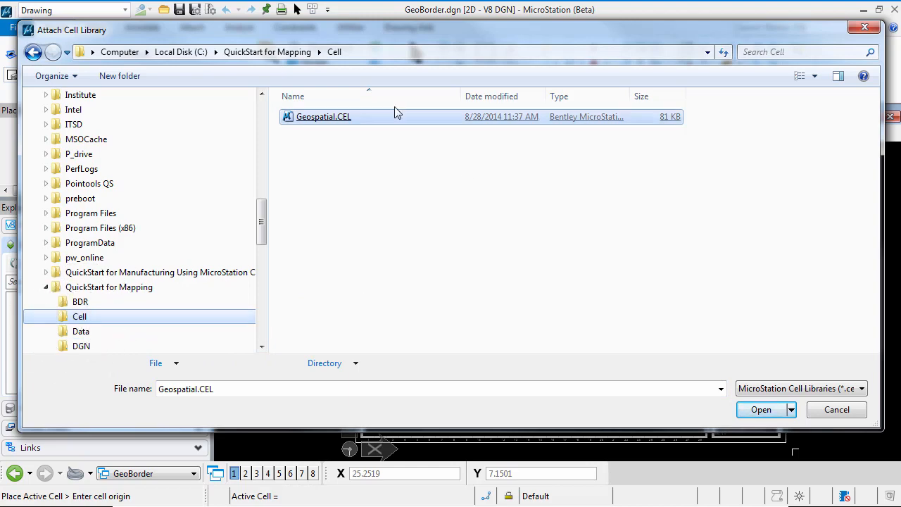
double_click(324, 125)
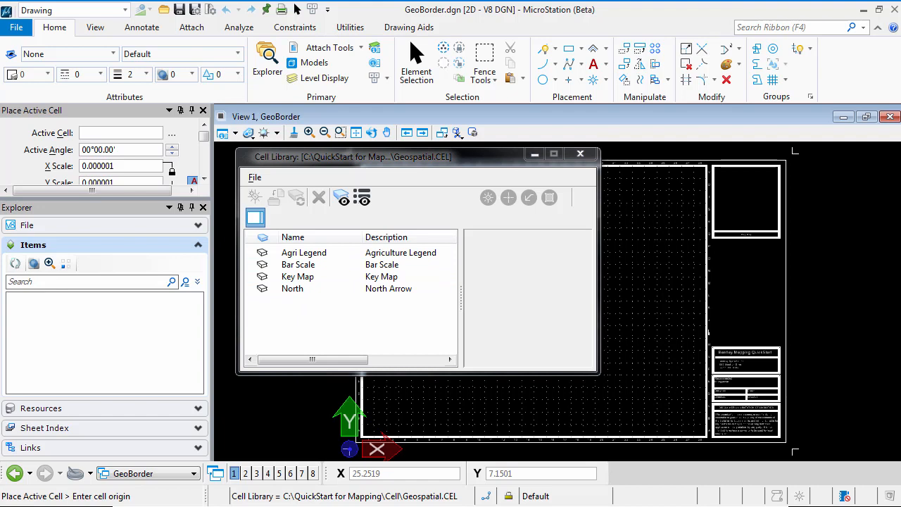
Step: Make the North cell active for placement and set its X and Y scales to 2
left_click(284, 290)
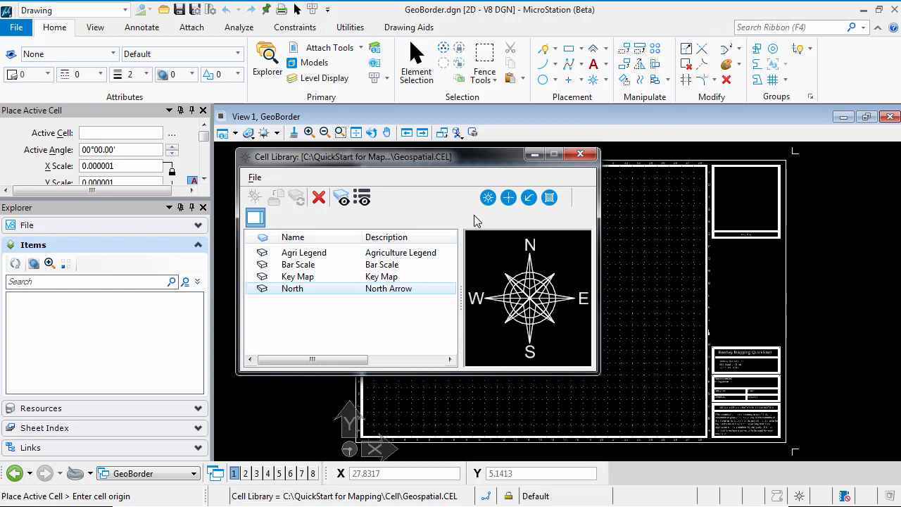
left_click(488, 199)
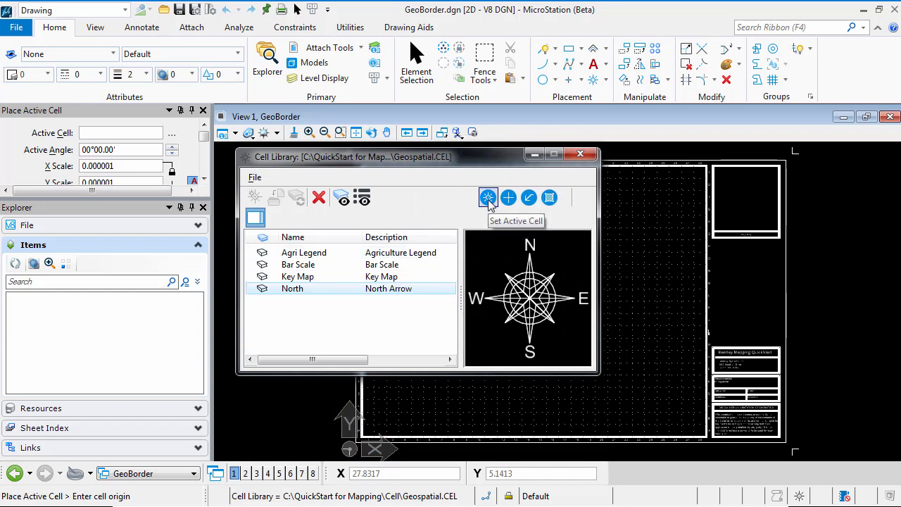
left_click(118, 168)
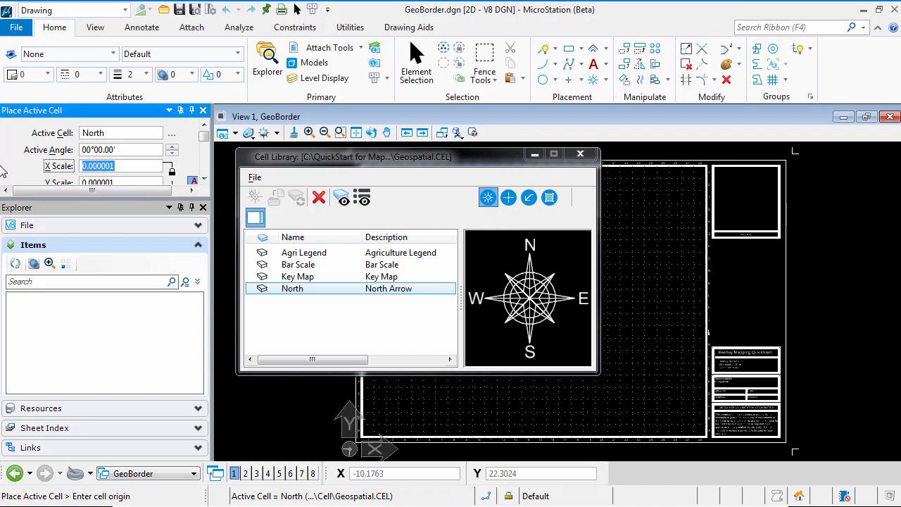
type("2")
key("Tab")
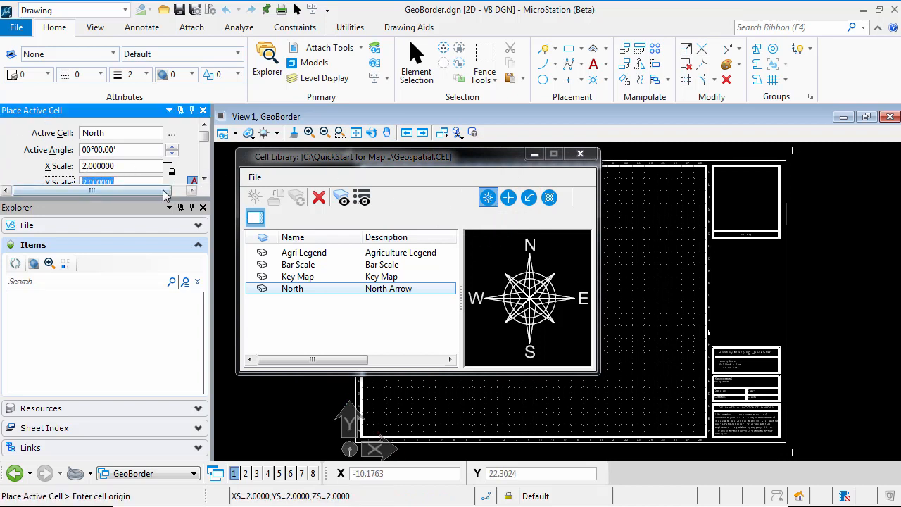
Step: Place the North cell inside the upper-right corner of the map frame, beside the Key Map box
left_click(204, 179)
left_click(204, 180)
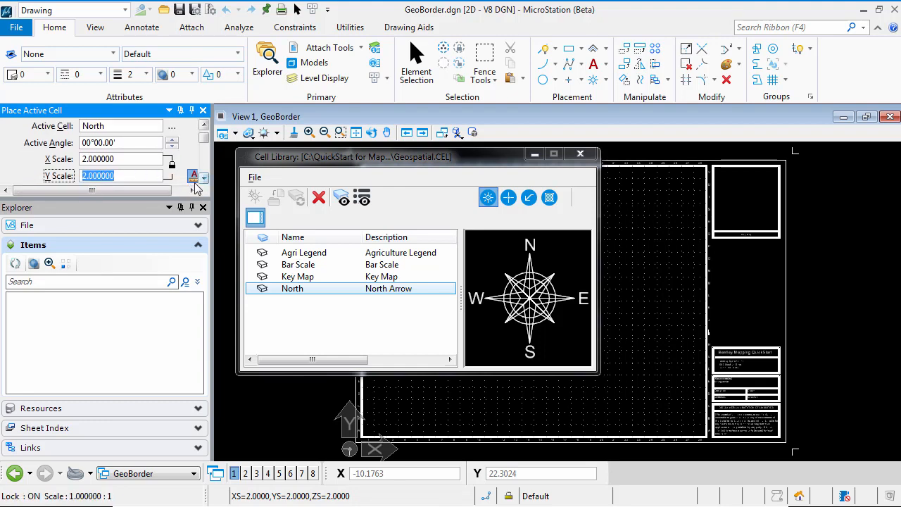
left_click_drag(212, 189, 224, 189)
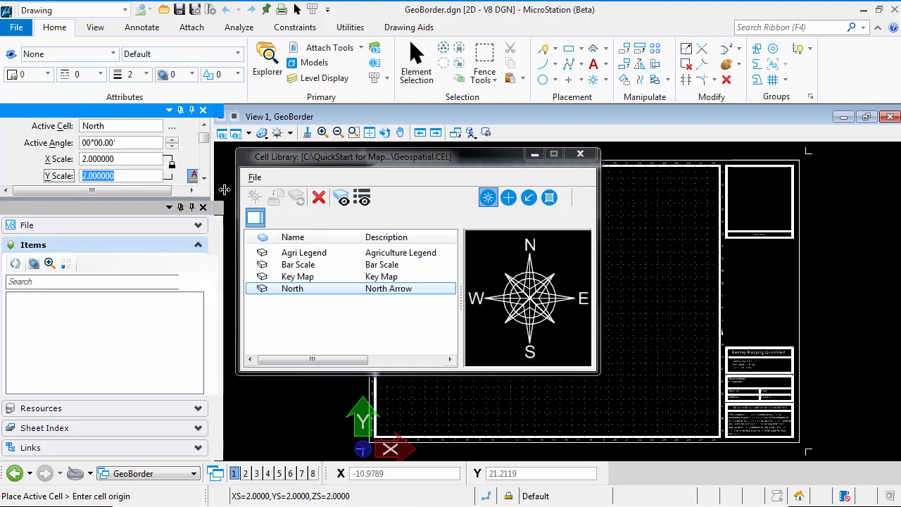
left_click(216, 180)
left_click(216, 179)
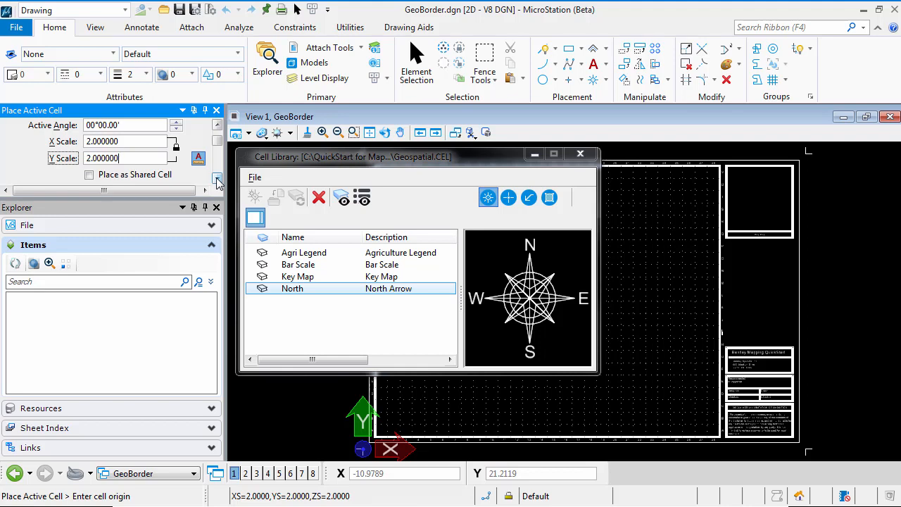
left_click(216, 179)
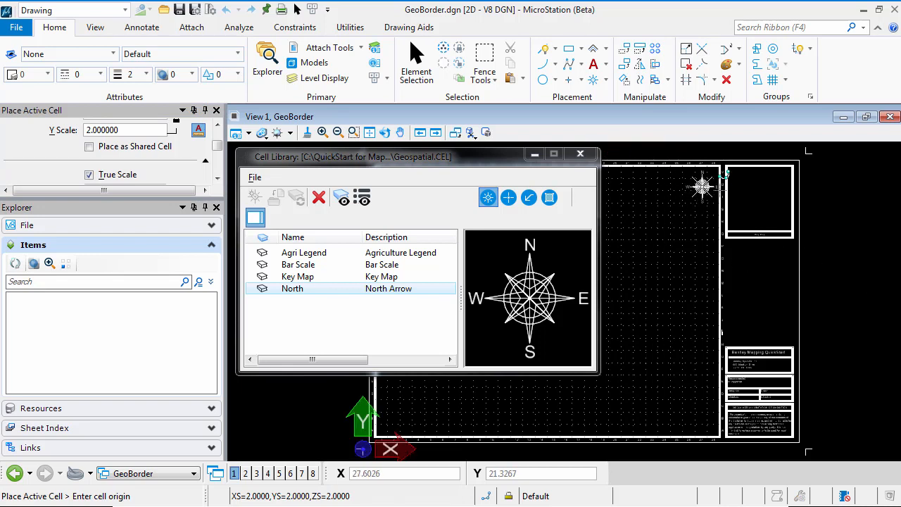
scroll(702, 186, "up", 3)
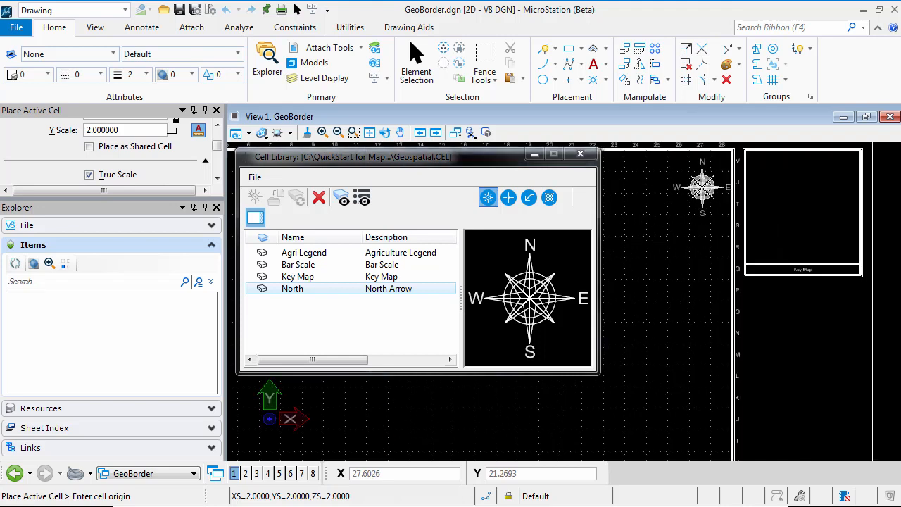
middle_click_drag(702, 186, 701, 268)
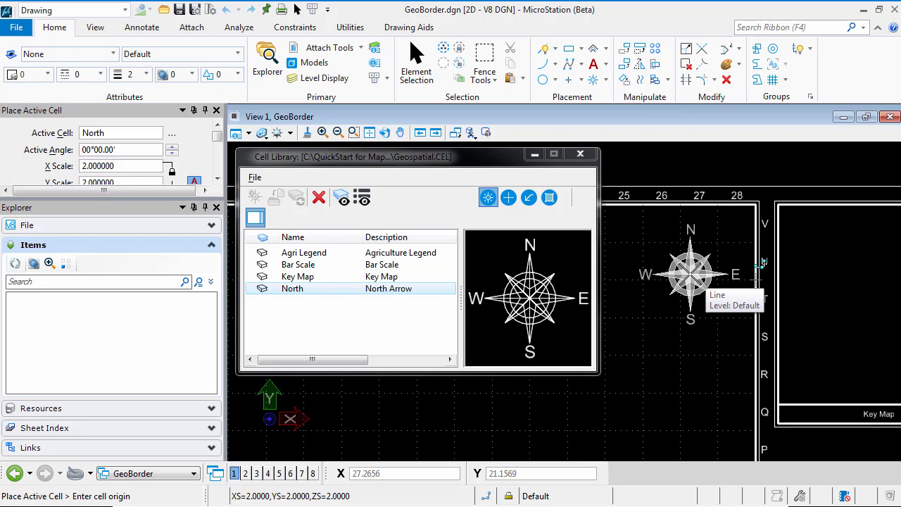
left_click(704, 278)
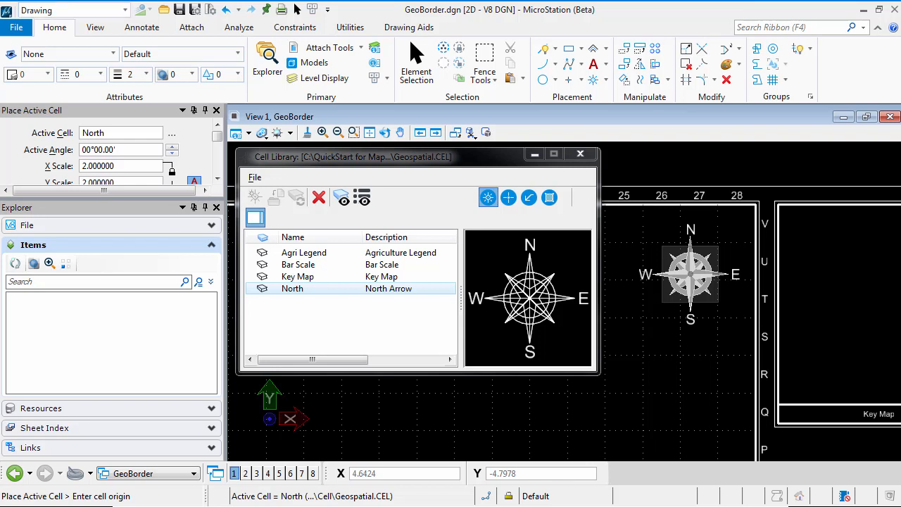
Step: Make the Key Map cell from the attached library active for placement
left_click(313, 278)
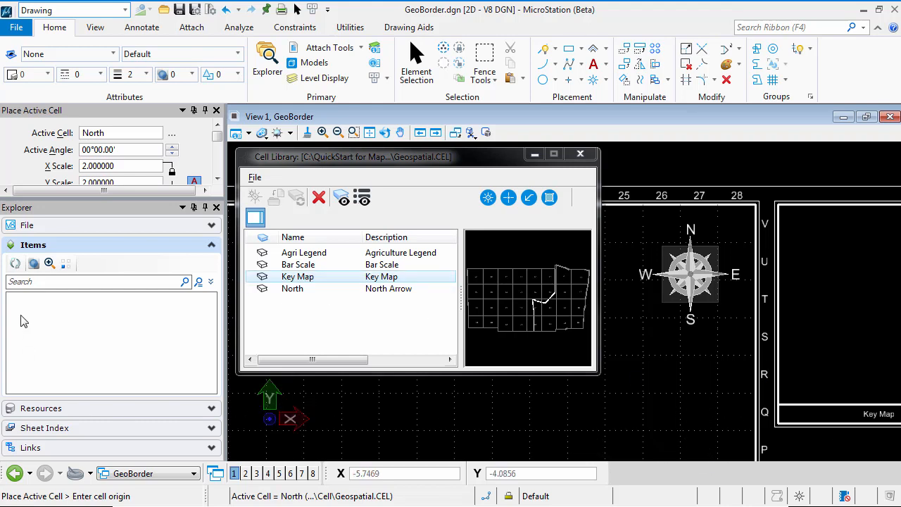
double_click(301, 278)
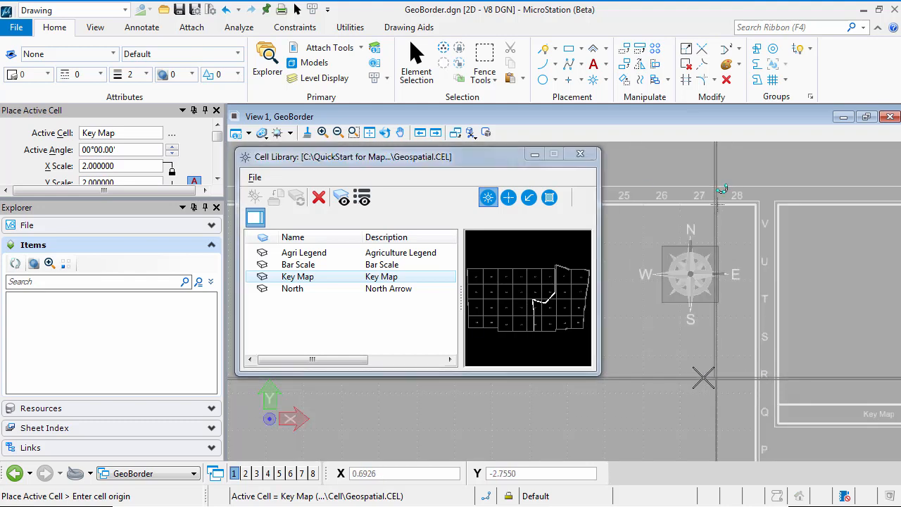
scroll(660, 378, "down", 3)
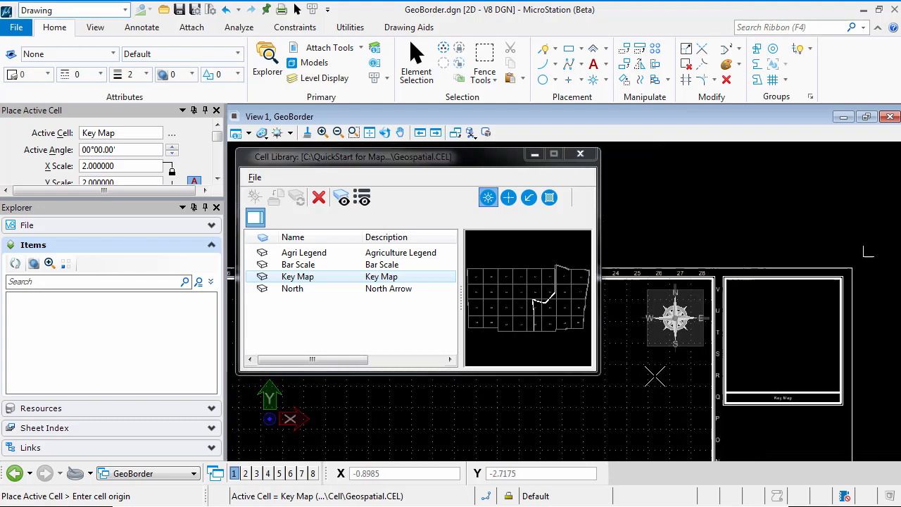
scroll(661, 378, "down", 4)
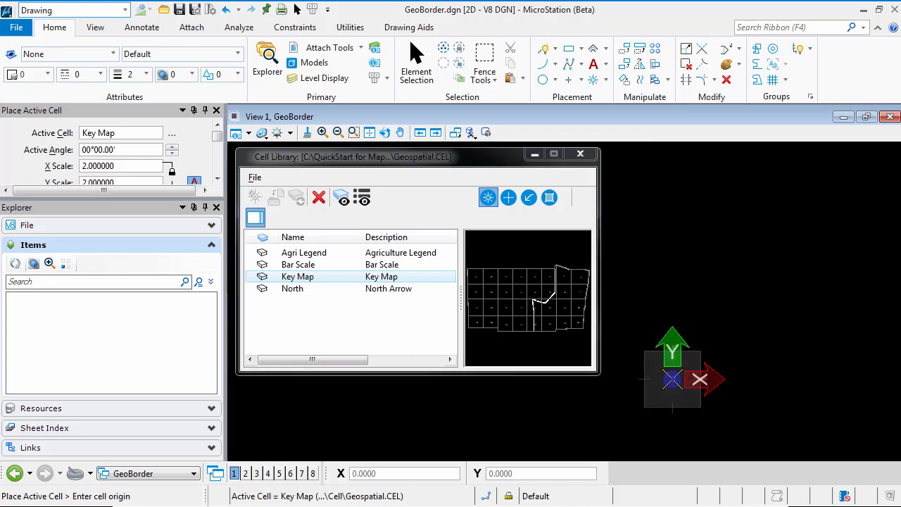
scroll(672, 380, "down", 3)
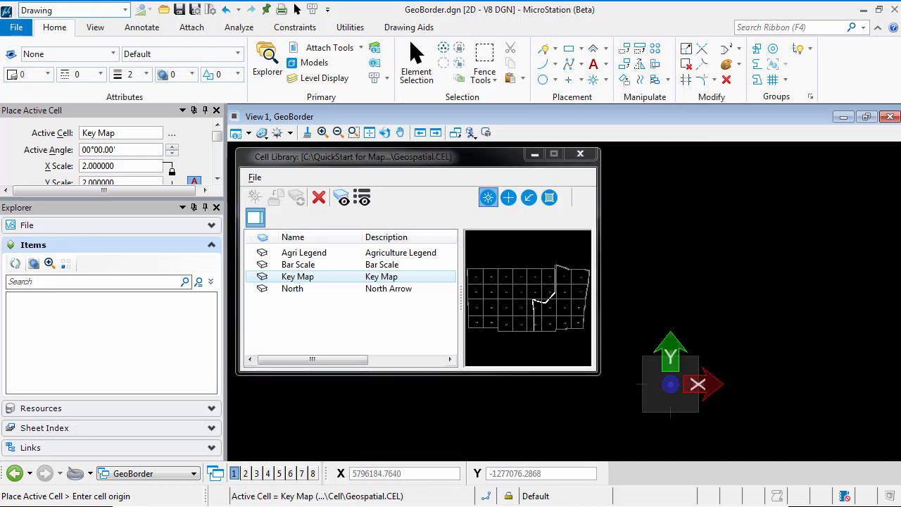
left_click(369, 132)
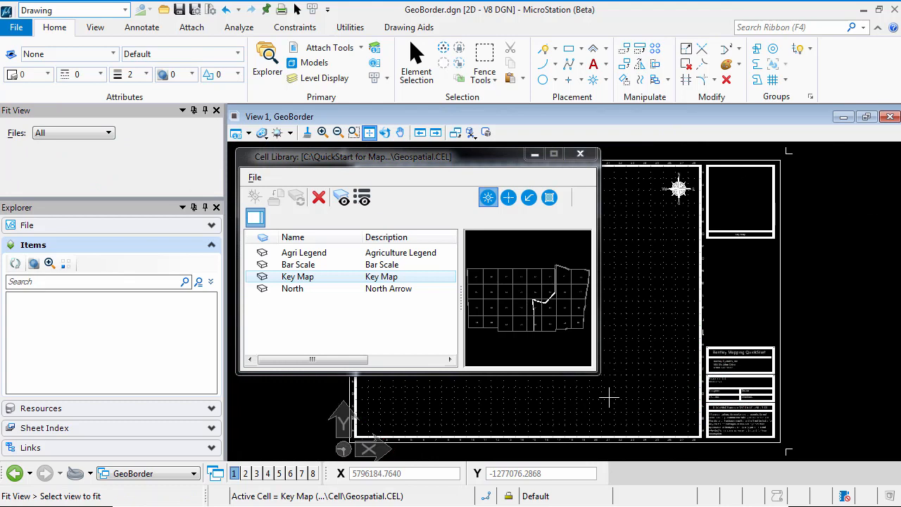
right_click(708, 228)
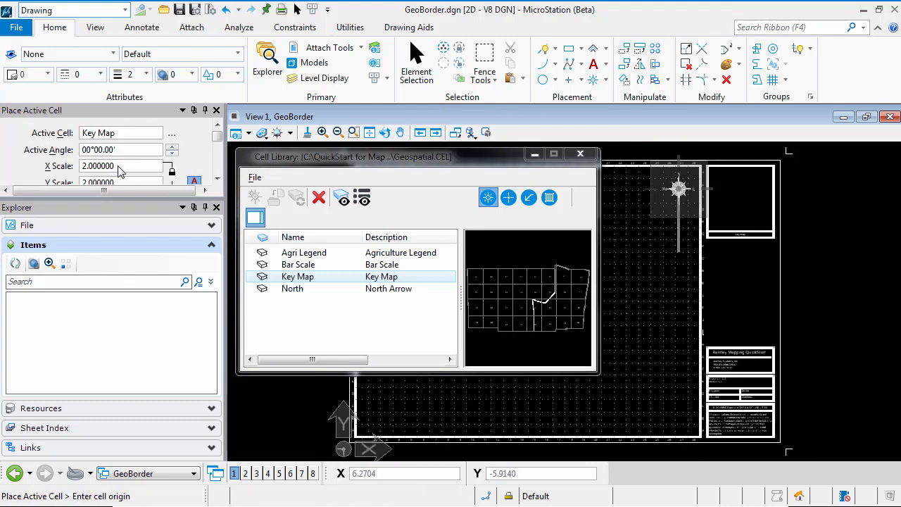
Step: Set the X and Y scales of the active Key Map cell to 0.000001
left_click_drag(117, 166, 16, 165)
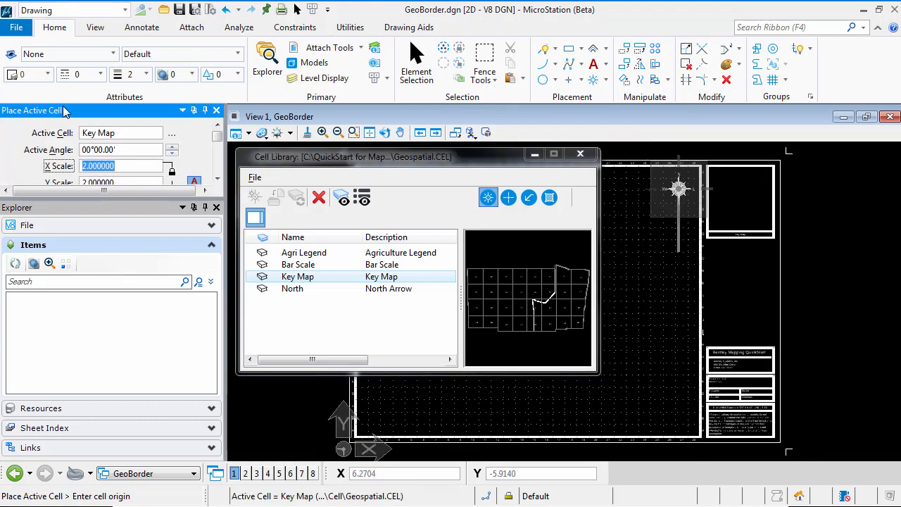
type("0")
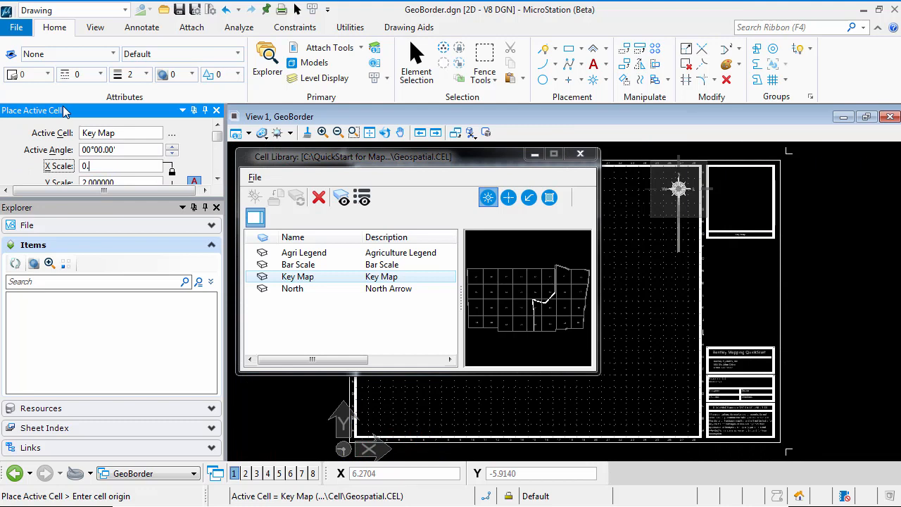
type(".00001")
key("Return")
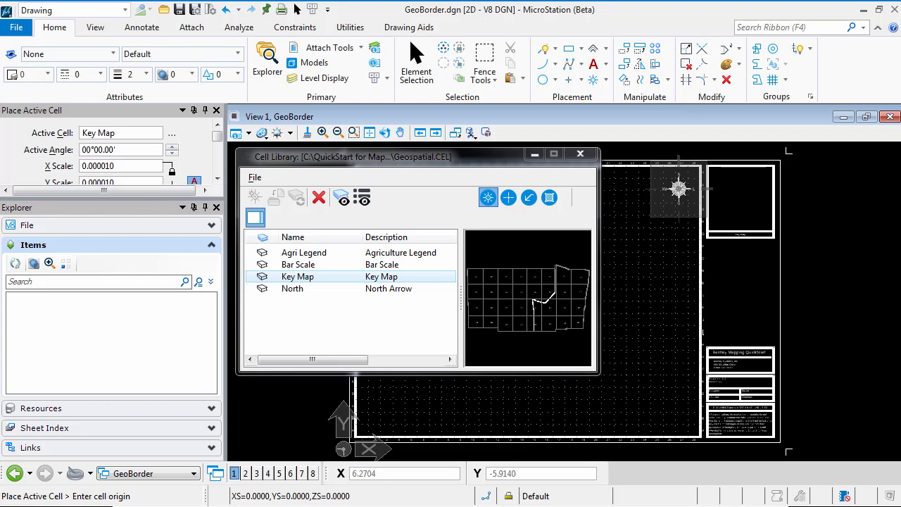
left_click(102, 167)
type("0")
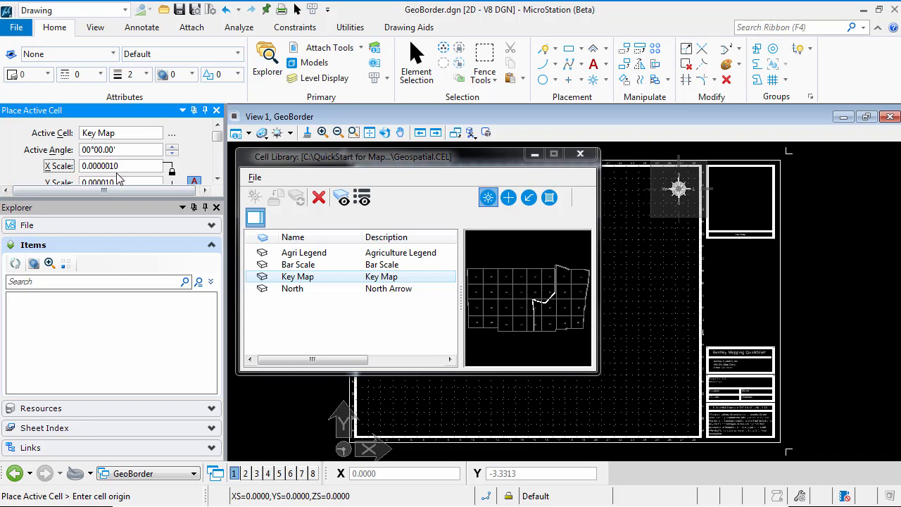
key("Tab")
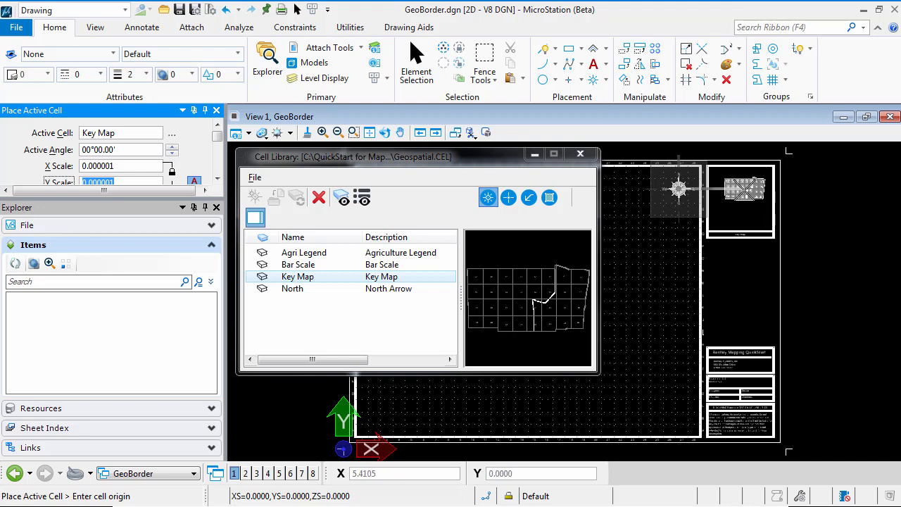
Step: Place the Key Map cell centred inside the Key Map box, about 2.9 below the midpoint of its upper edge, and close the cell library
mouse_move(744, 195)
middle_mouse_down()
mouse_move(726, 249)
mouse_move(725, 310)
middle_mouse_up()
scroll(725, 256, "up", 3)
scroll(725, 258, "up", 3)
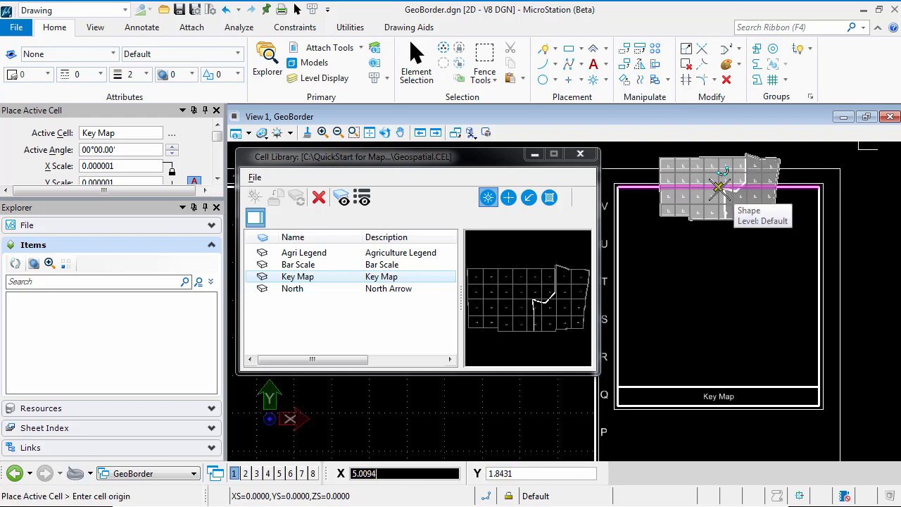
left_click(718, 187)
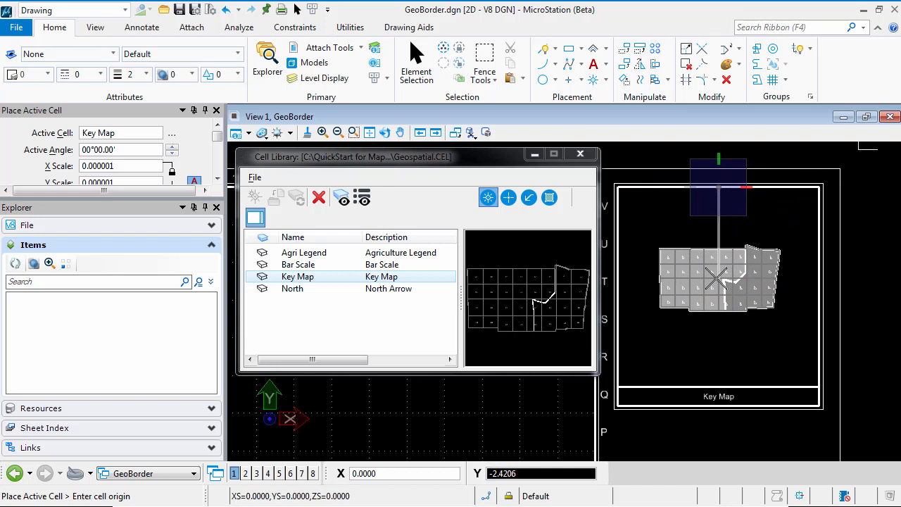
key("Return")
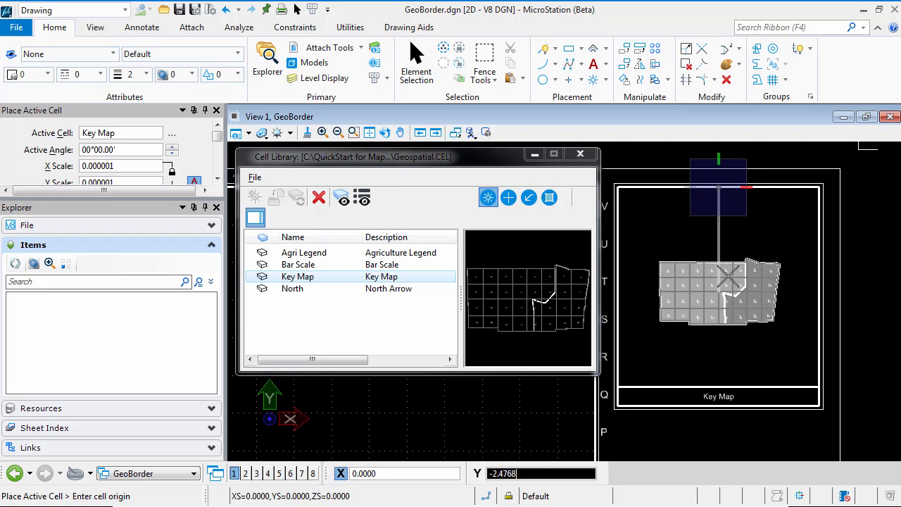
left_click(818, 296)
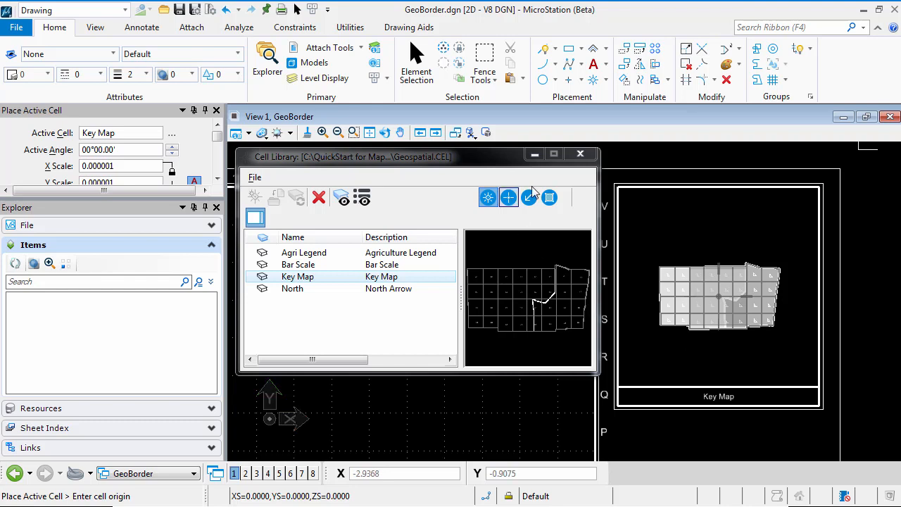
left_click(587, 155)
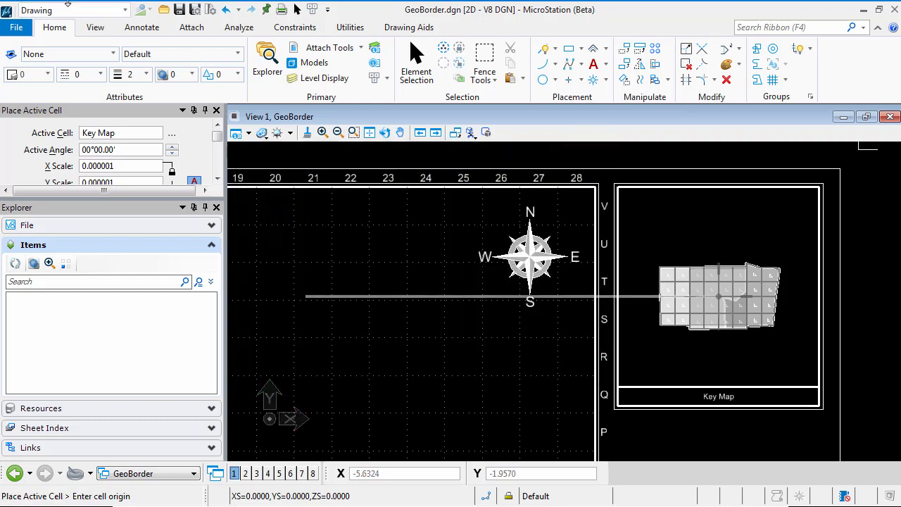
Step: Open Florida Master Map.dgn from the DGN folder of QuickStart for Mapping
left_click(17, 28)
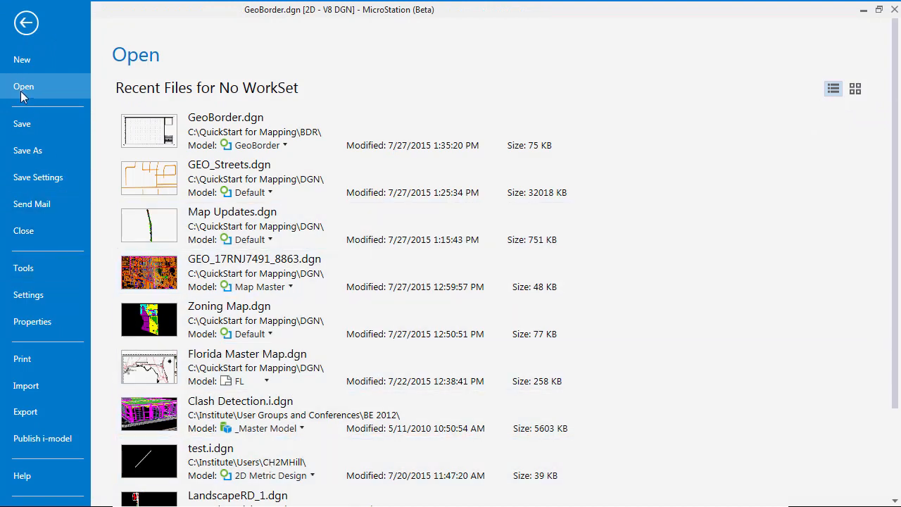
scroll(895, 365, "down", 3)
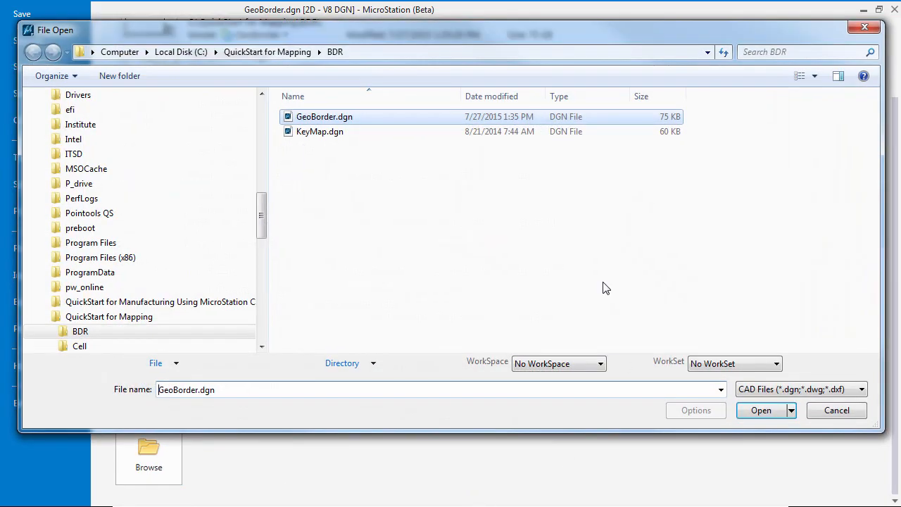
left_click(260, 347)
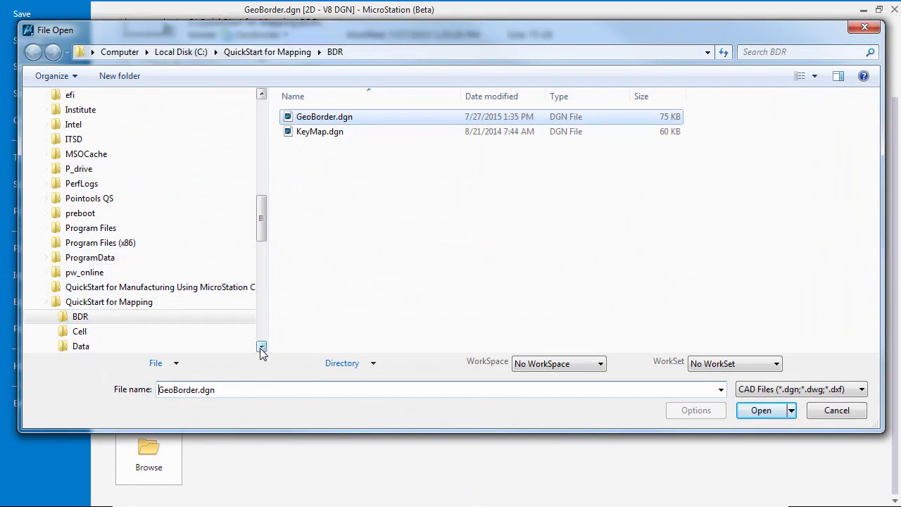
left_click(260, 347)
left_click(260, 347)
left_click(120, 332)
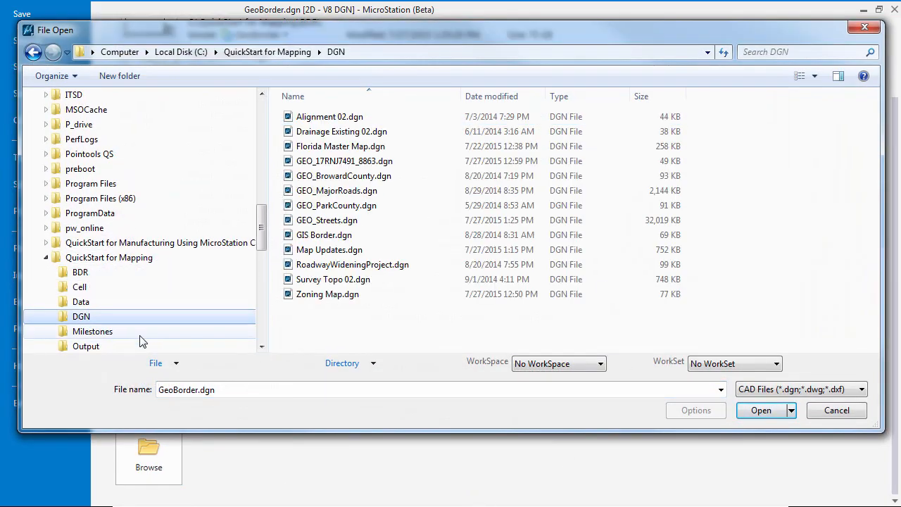
double_click(391, 146)
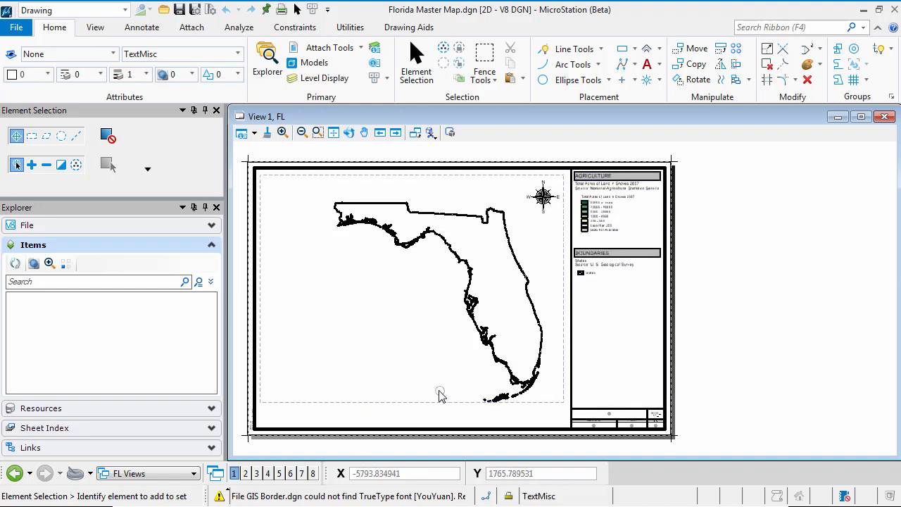
Step: Start Place Active Cell and attach the Geospatial.CEL cell library to the Florida map
left_click(648, 81)
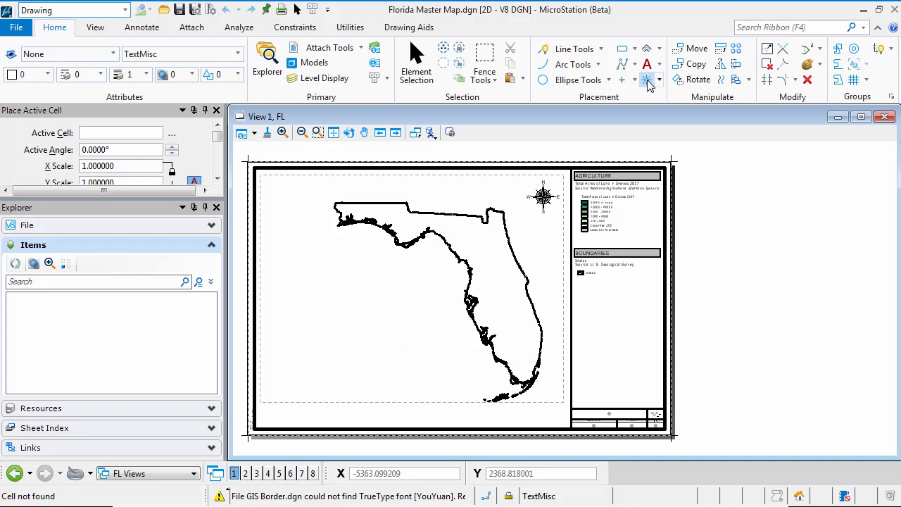
left_click(172, 133)
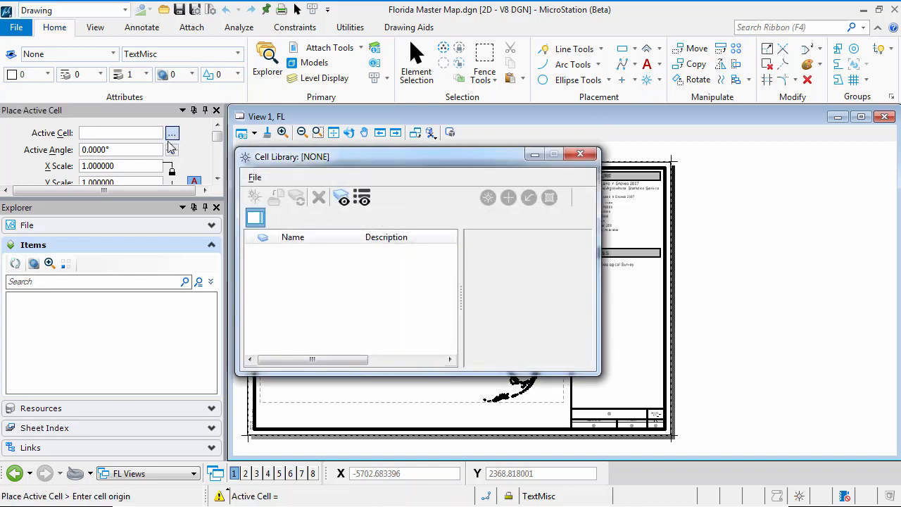
left_click(256, 180)
left_click(281, 207)
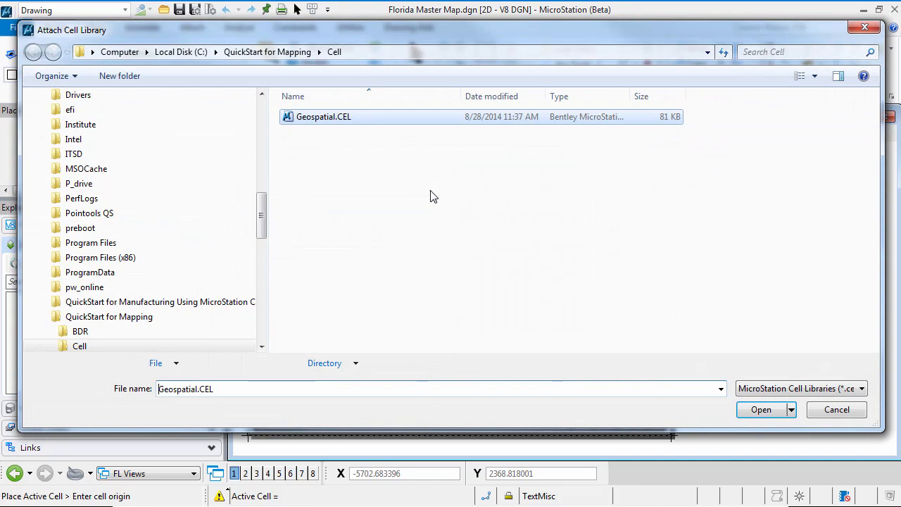
double_click(322, 127)
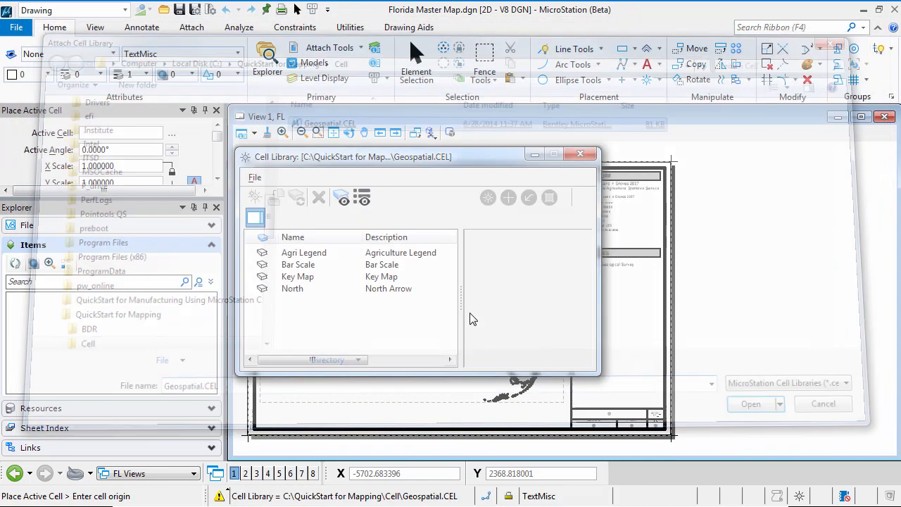
Step: Make the Bar Scale cell active for placement and check its True Scale option
left_click(300, 268)
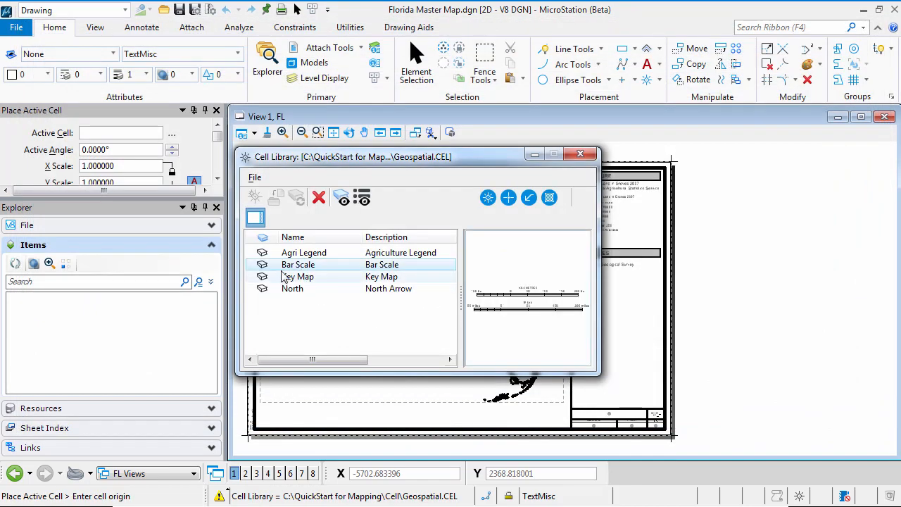
double_click(301, 263)
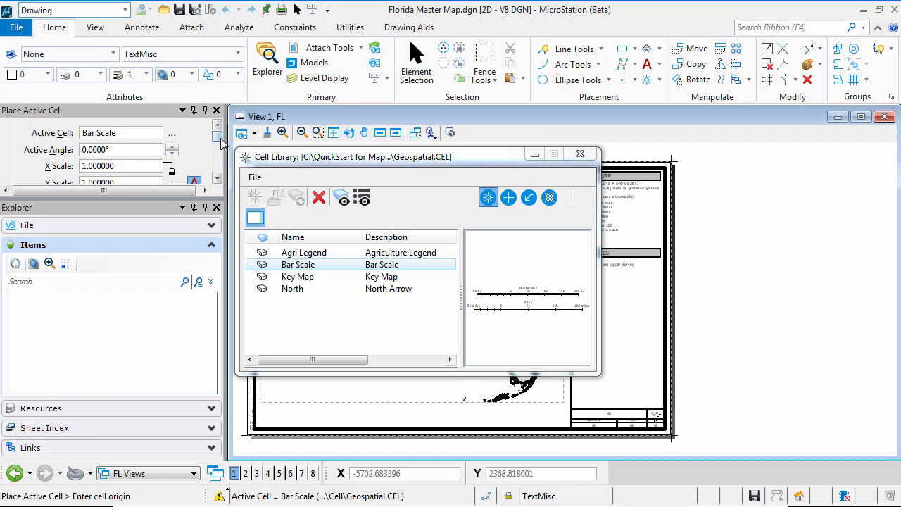
left_click_drag(218, 137, 223, 156)
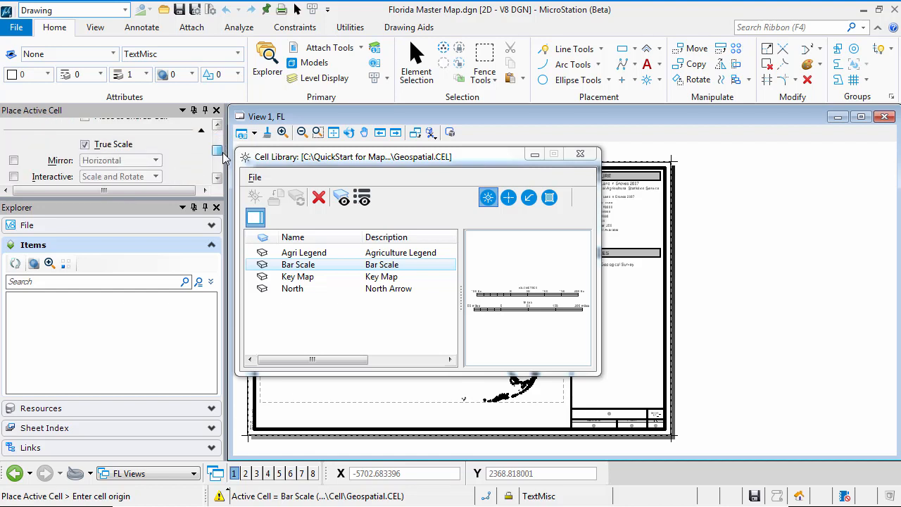
mouse_move(223, 157)
left_mouse_down()
mouse_move(223, 174)
mouse_move(218, 126)
left_mouse_up()
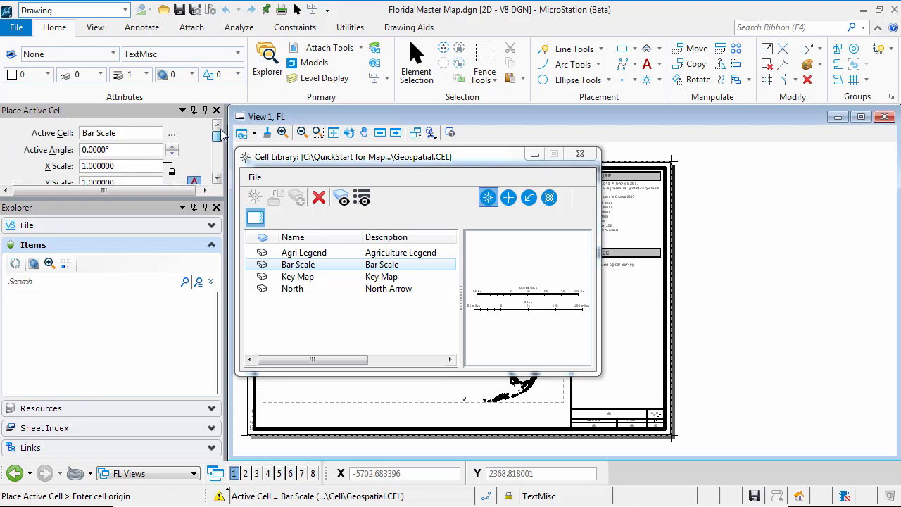
Step: Place the Bar Scale cell inside the lower-left corner of the Florida map frame and inspect its kilometre and mile bars
left_click(580, 153)
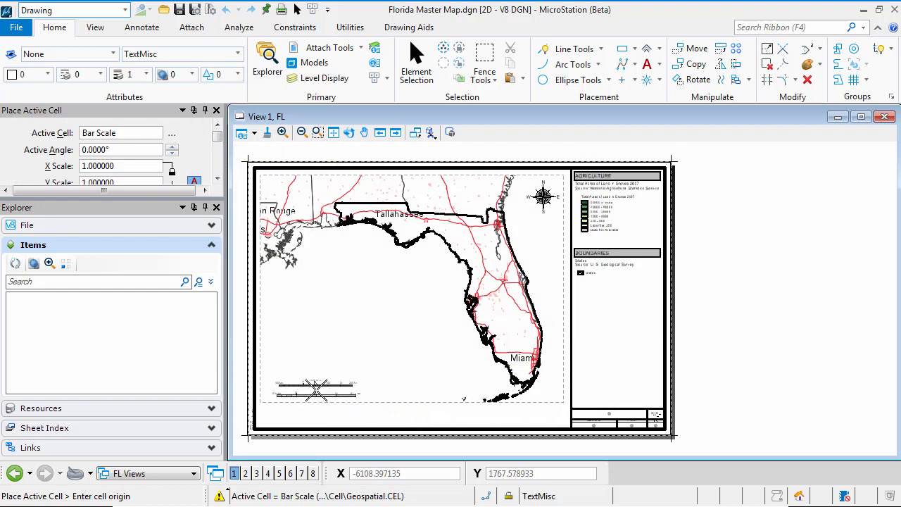
left_click(316, 389)
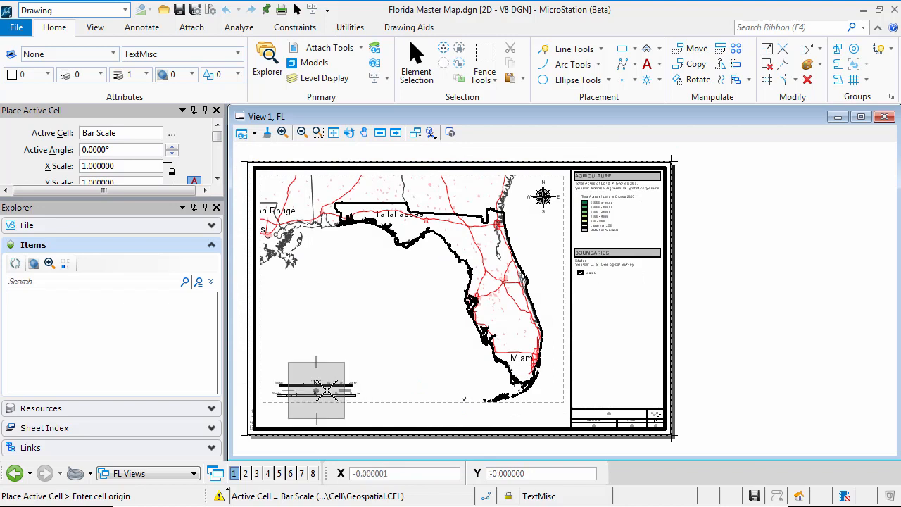
key("Escape")
scroll(308, 391, "up", 3)
middle_click_drag(304, 385, 438, 260)
scroll(461, 296, "up", 3)
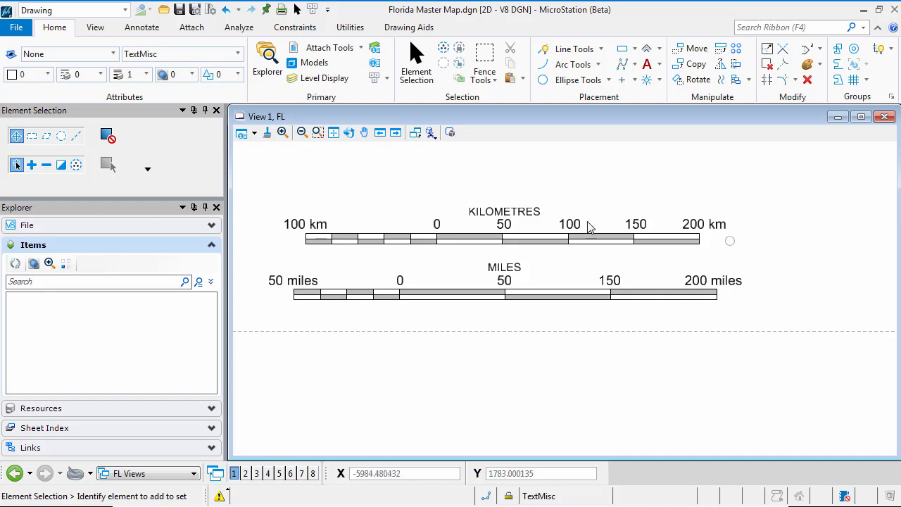
left_click(556, 297)
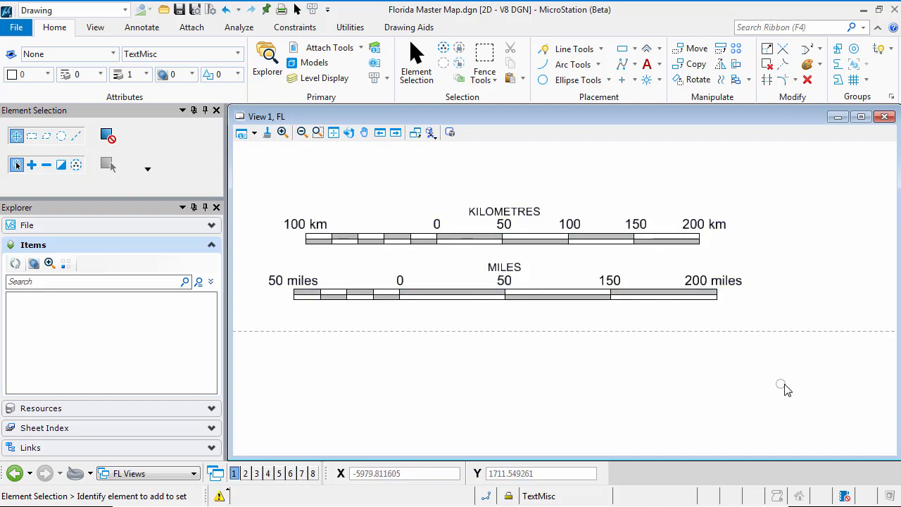